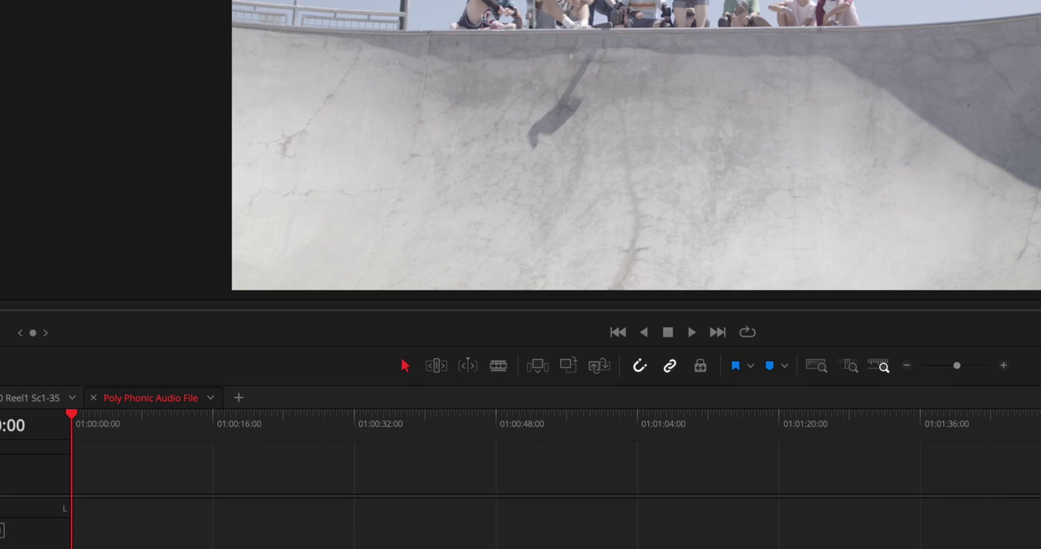
Place the Sc98c_T01__Tr1.WAV clip on the first audio track, shift it along the timeline, and remove the gap before it.
drag(19, 264, 225, 506)
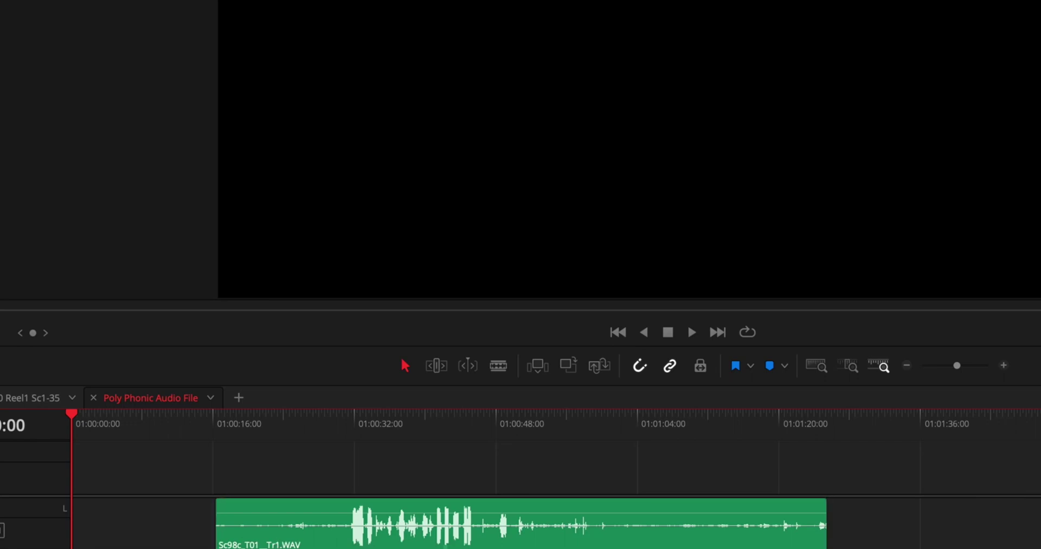
drag(190, 524, 524, 545)
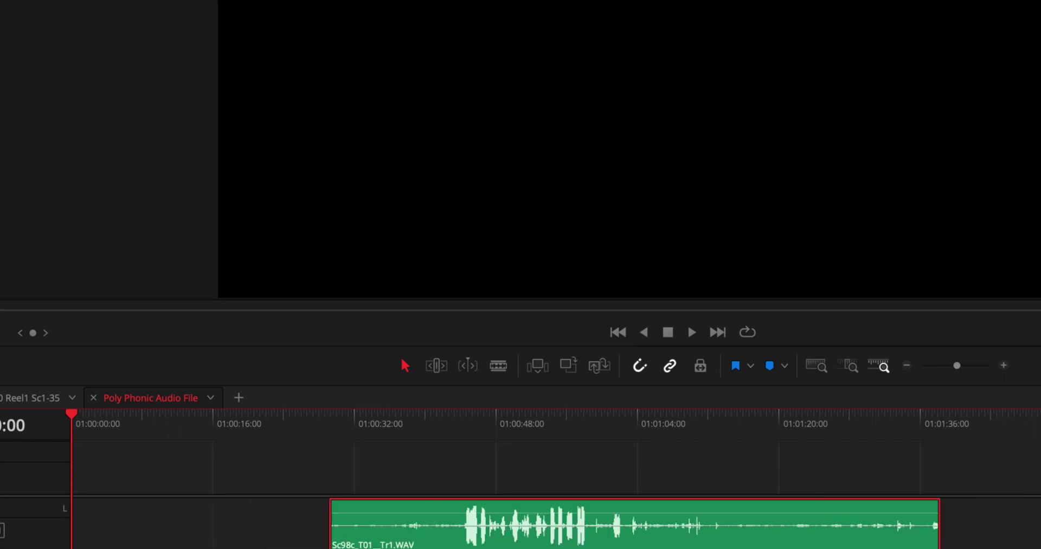
key(ctrl+shift+a)
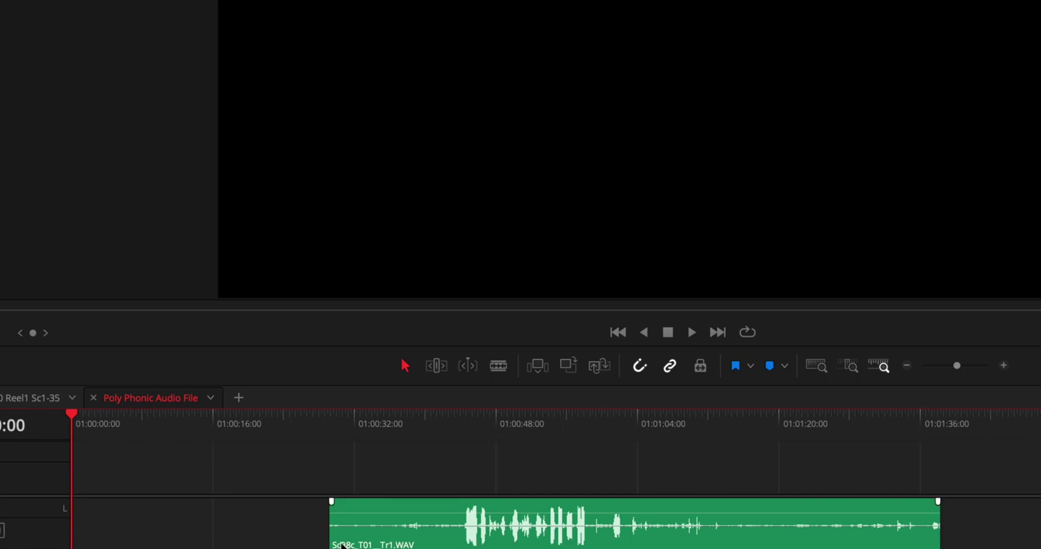
mouse_move(330, 514)
mouse_down()
mouse_move(428, 515)
mouse_move(327, 518)
mouse_up()
click(283, 524)
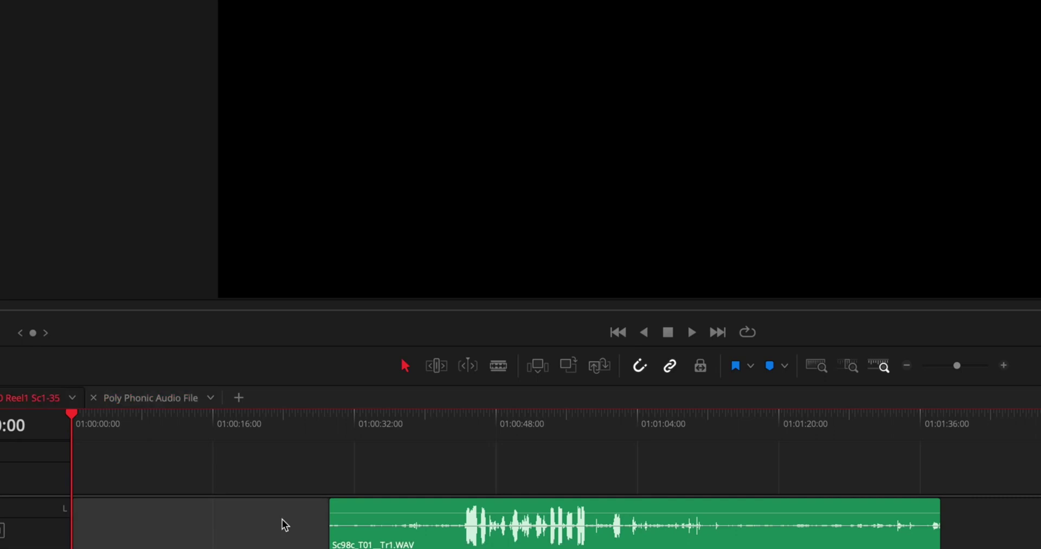
key(BackSpace)
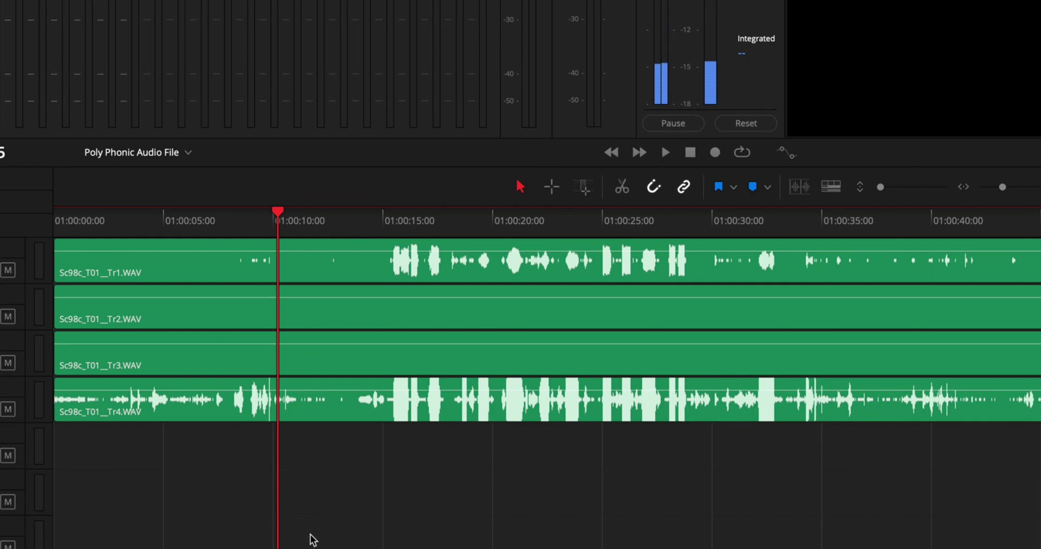
Delete all four Sc98c_T01 clips from the timeline and return the playhead to 01:00:00:00.
drag(110, 492, 383, 262)
key(Delete)
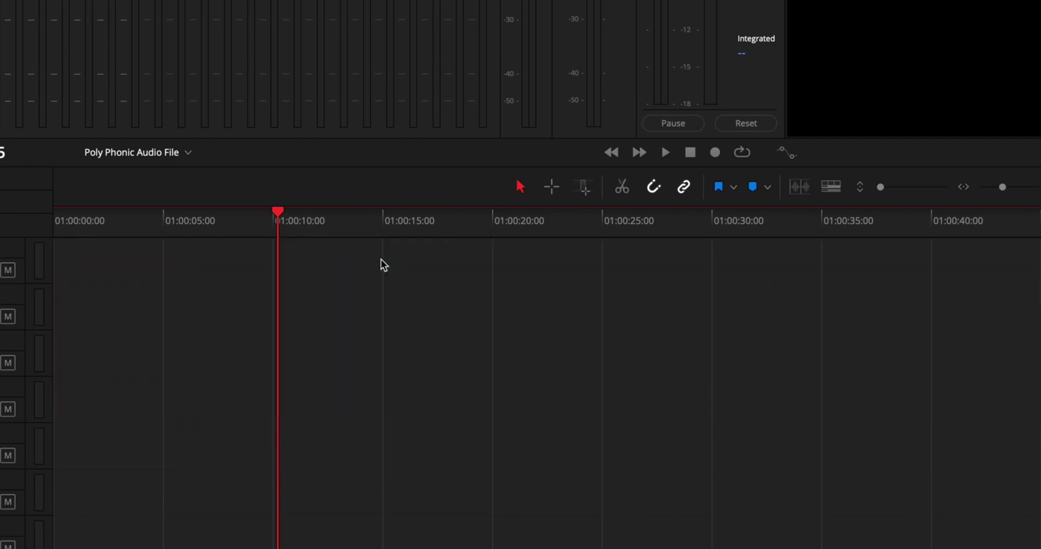
drag(278, 211, 54, 211)
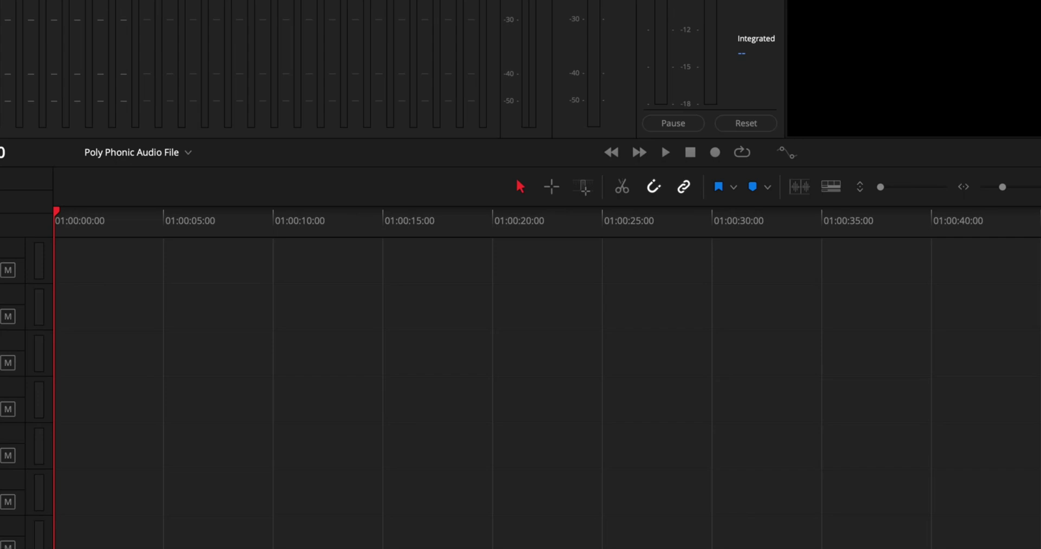
Place the four Sc98c_T01 mono files on separate tracks at the timeline start and link them together.
drag(0, 270, 77, 316)
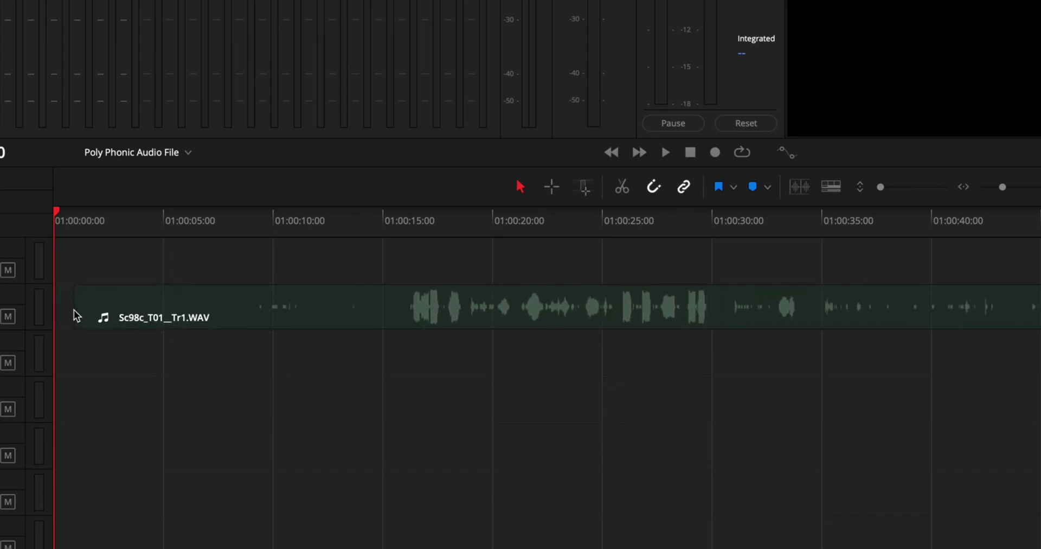
drag(77, 316, 58, 267)
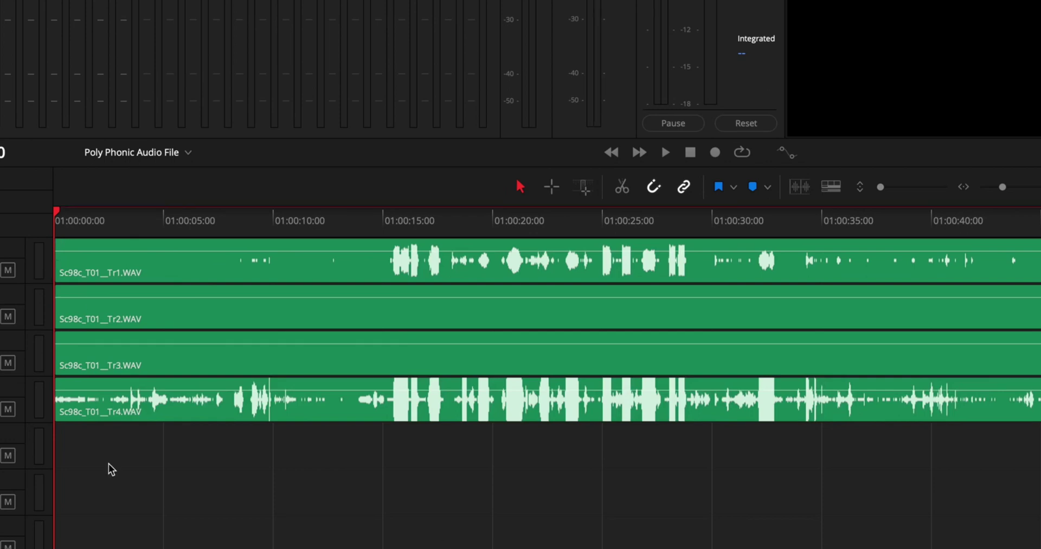
drag(108, 465, 411, 267)
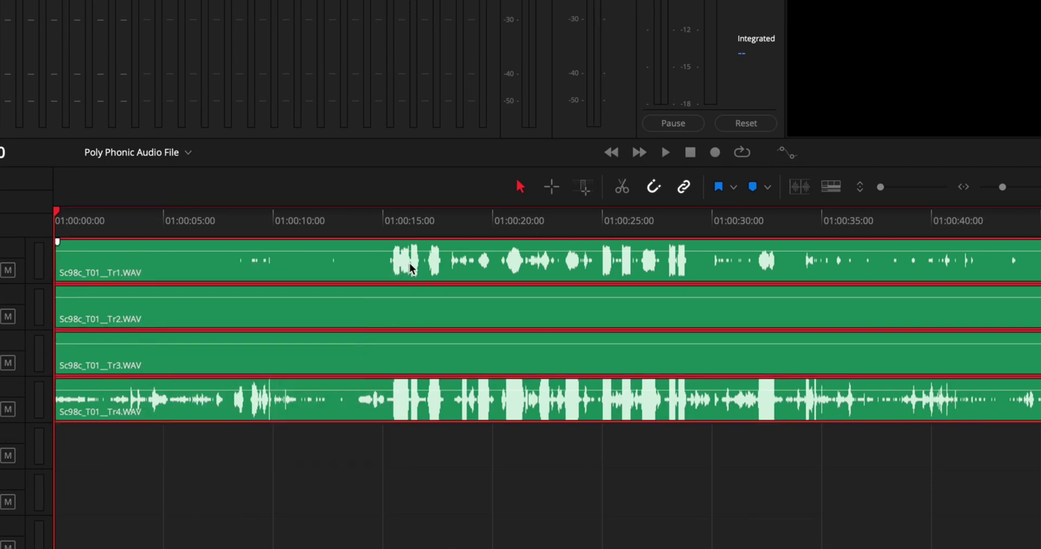
right_click(288, 310)
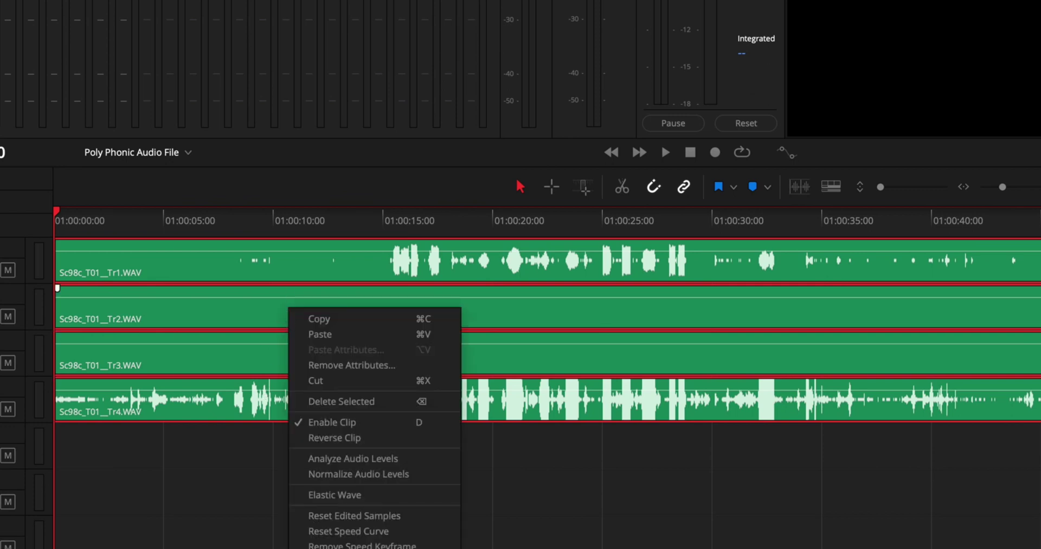
key(alt+super+l)
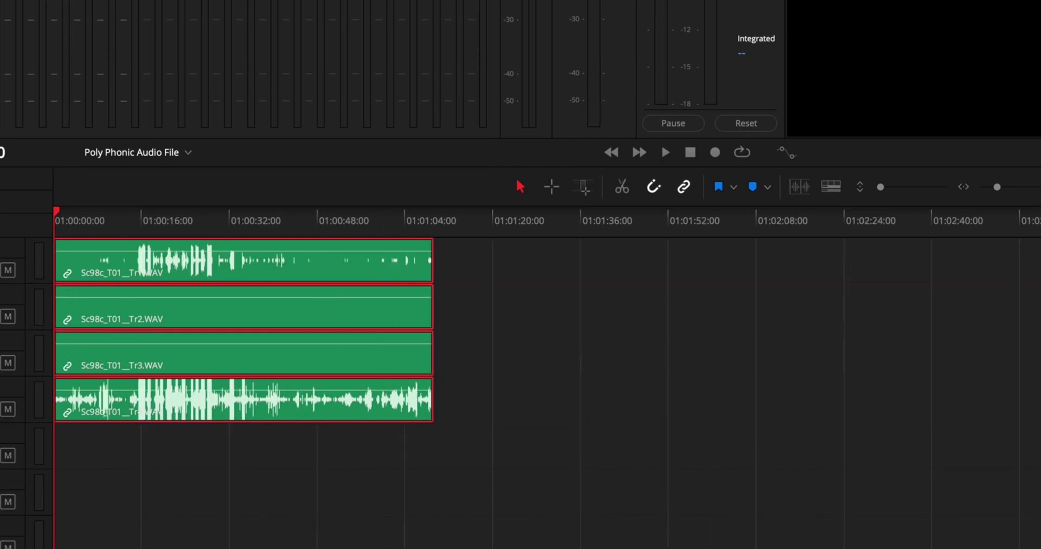
drag(283, 295, 677, 329)
click(795, 323)
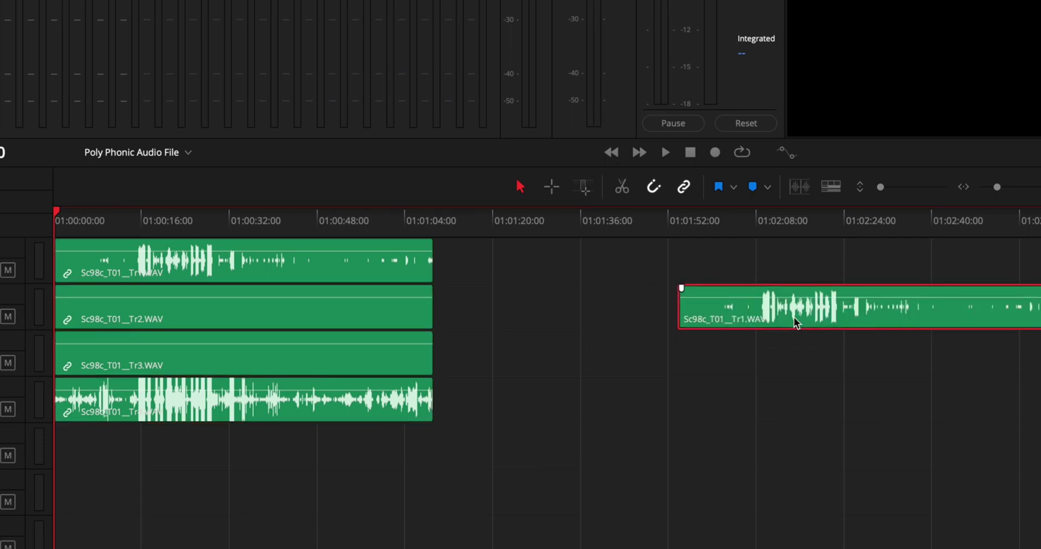
key(Delete)
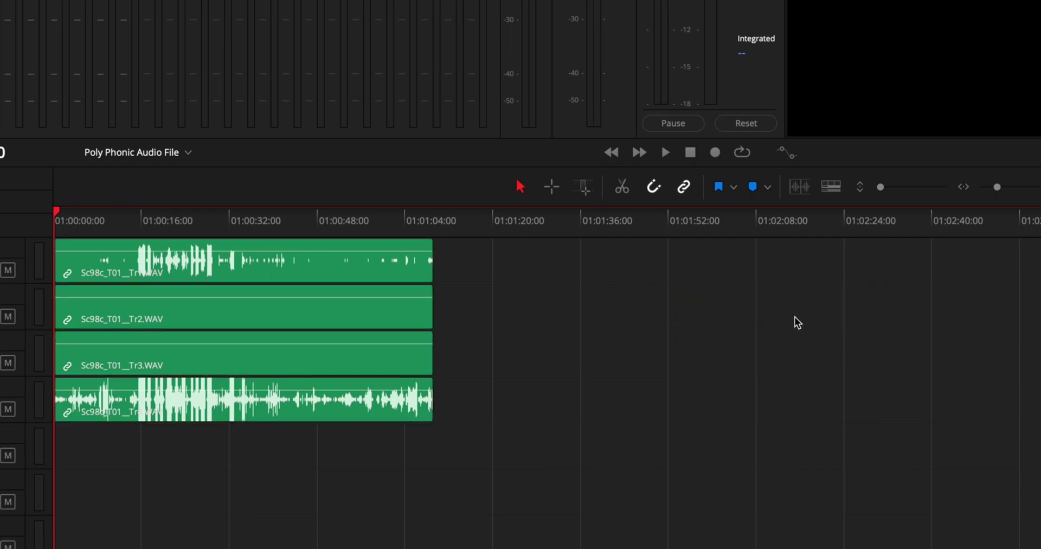
Open Bounce Clip to File for the linked Sc98c_T01 clips and choose the Desktop as the destination folder.
key(ctrl+equal)
key(ctrl+equal)
key(ctrl+equal)
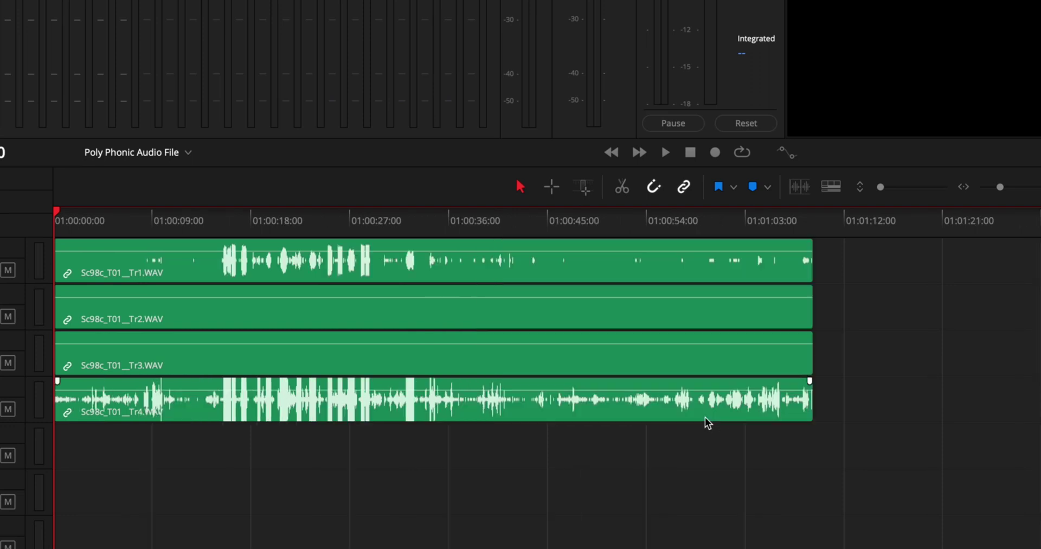
click(199, 280)
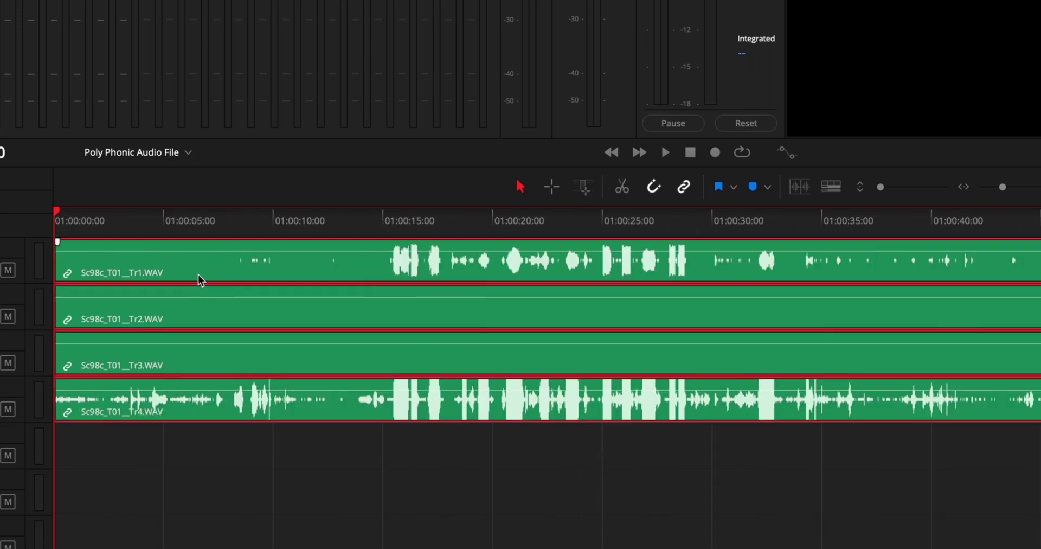
right_click(199, 280)
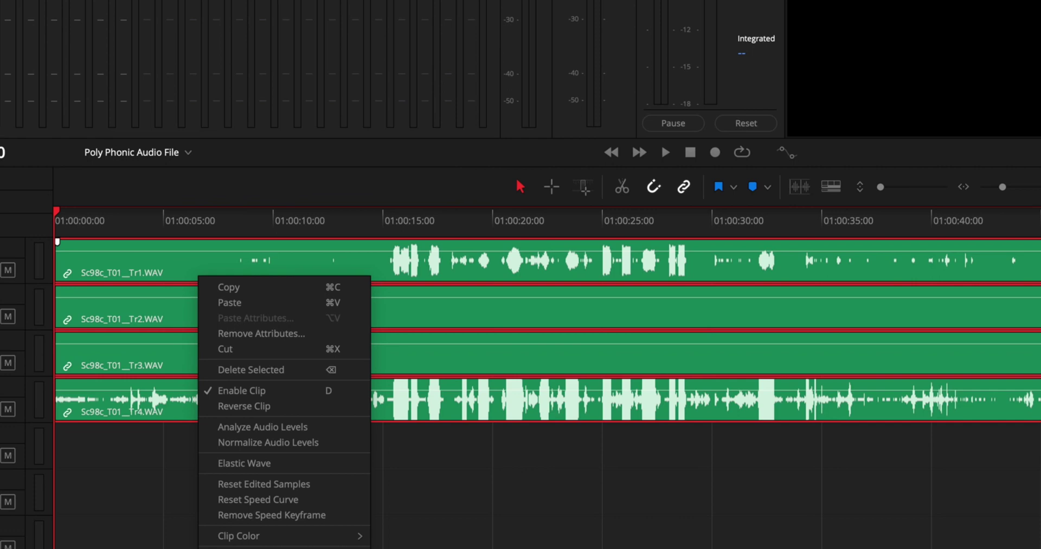
key(Return)
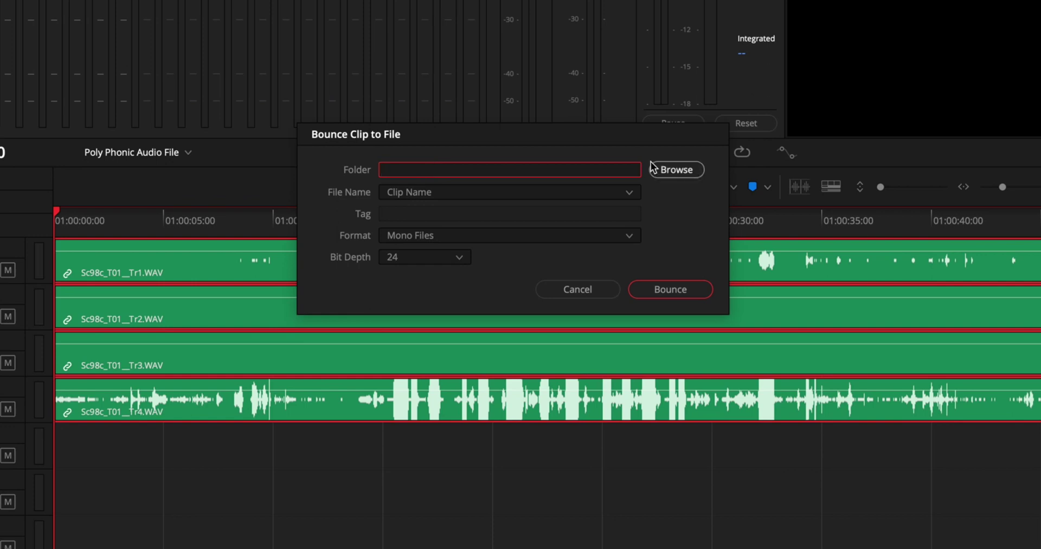
click(681, 173)
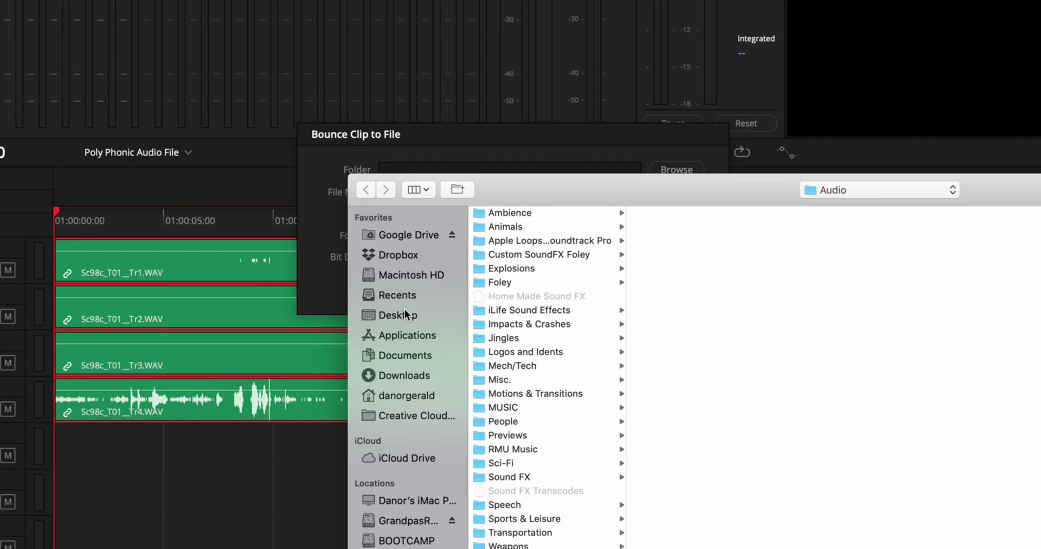
click(404, 313)
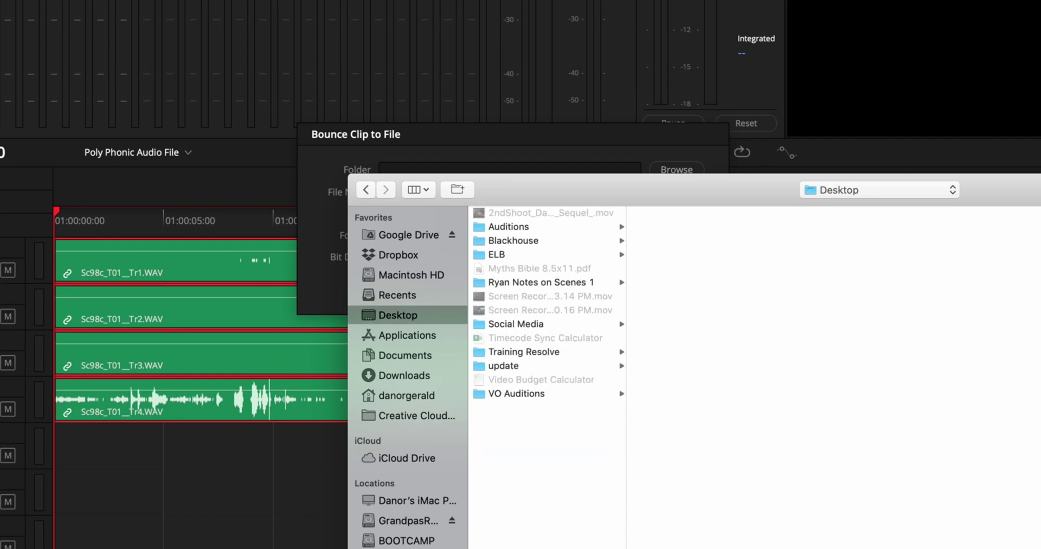
key(Return)
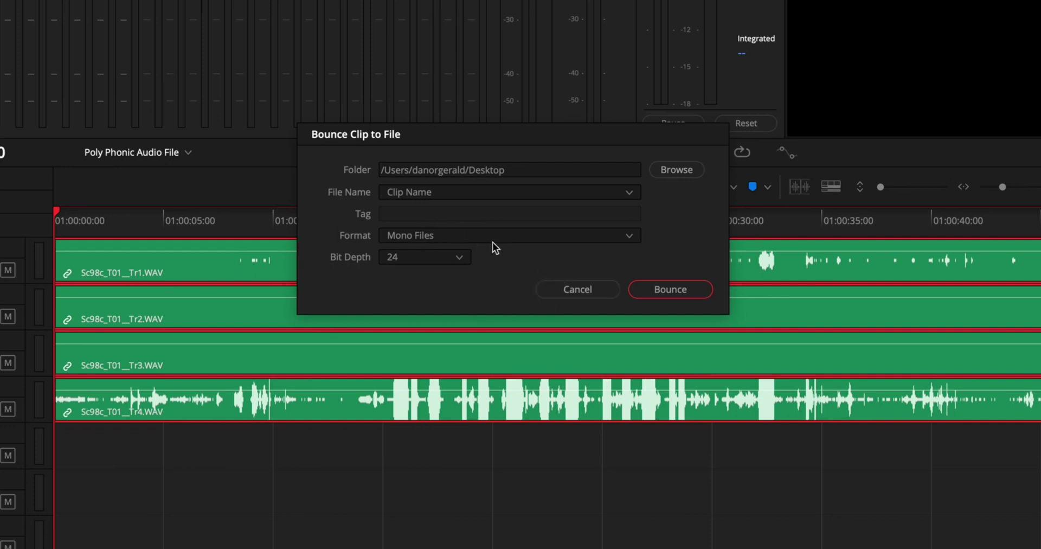
Bounce the clips to file in Multi-channel format with a bit depth of 24.
click(627, 238)
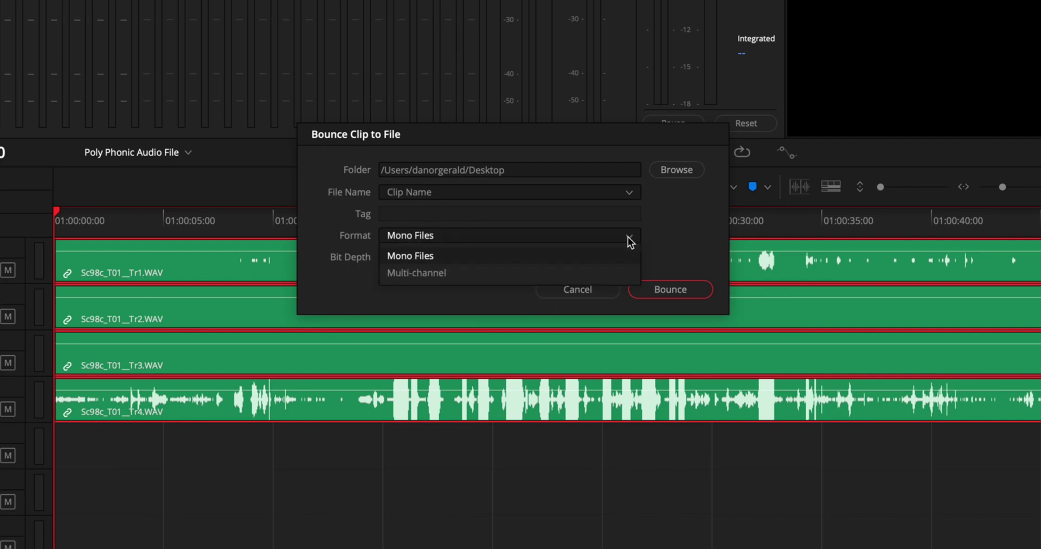
click(428, 275)
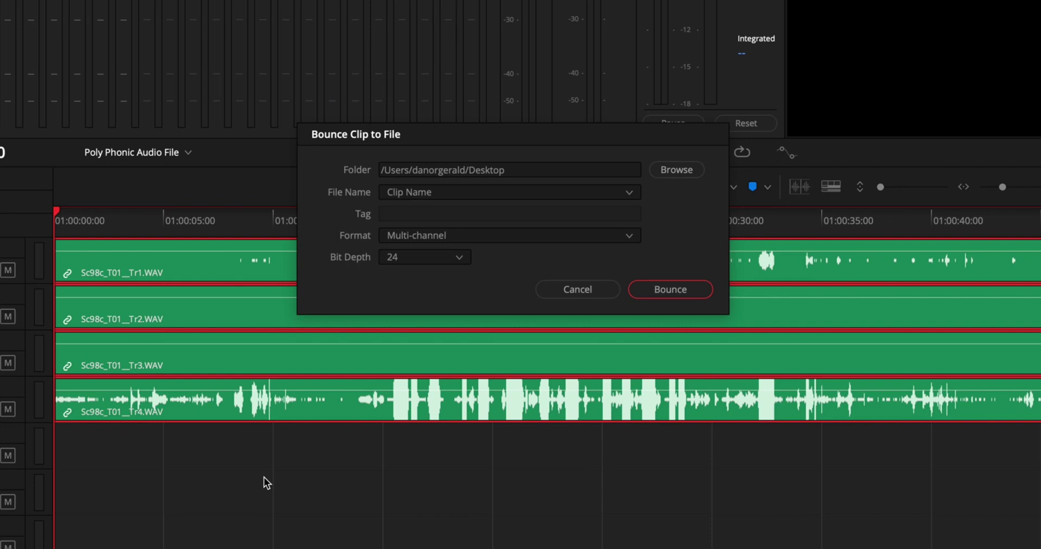
click(459, 257)
click(414, 295)
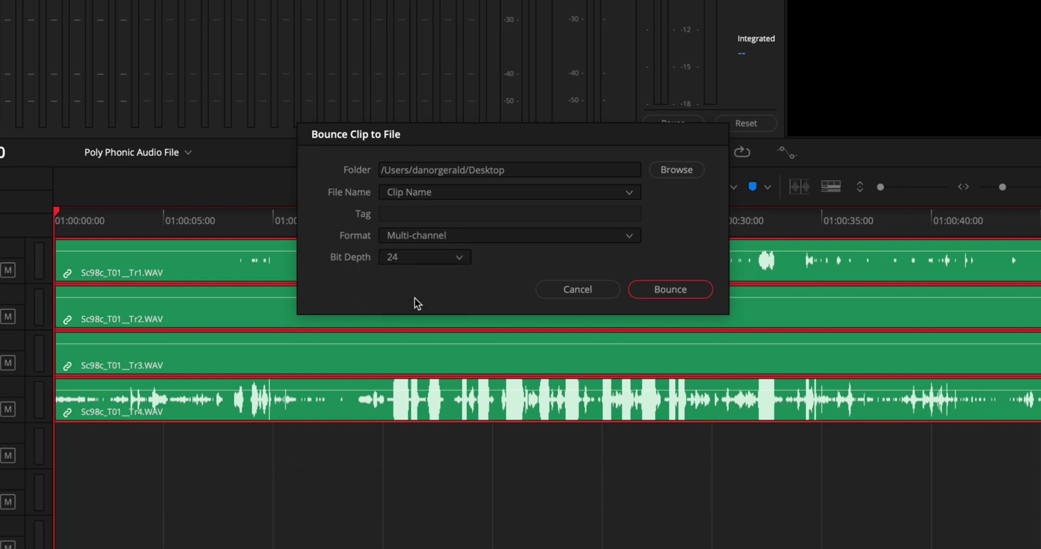
click(678, 290)
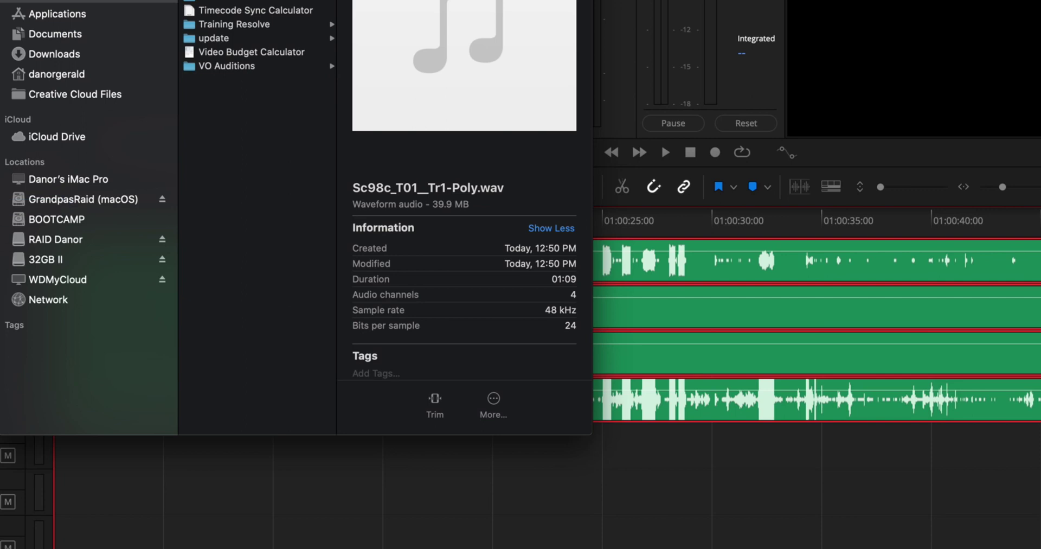
Switch back to DaVinci Resolve and place the bounced polyphonic file on the timeline after the linked clips.
key(super+Tab)
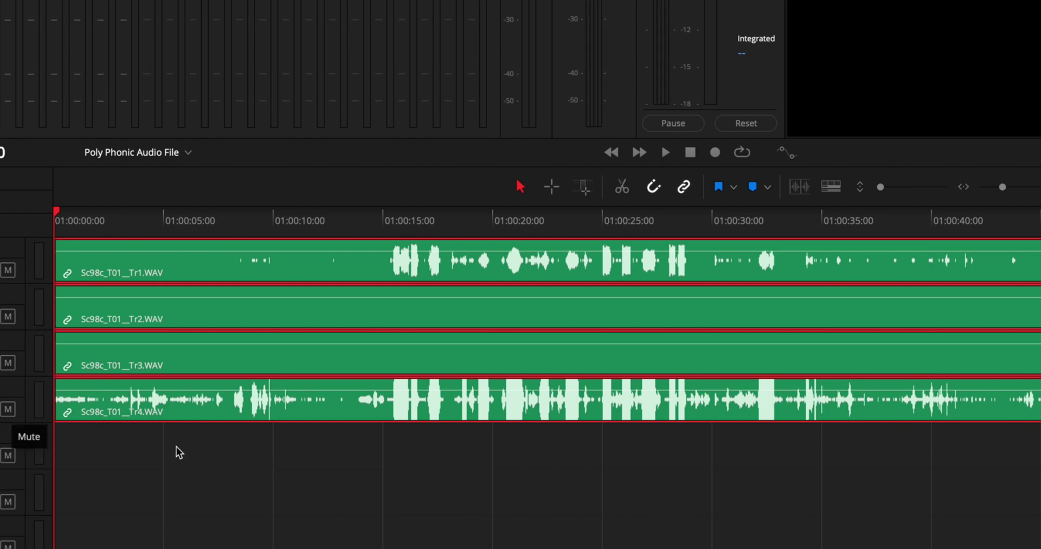
scroll(279, 470, right, 15)
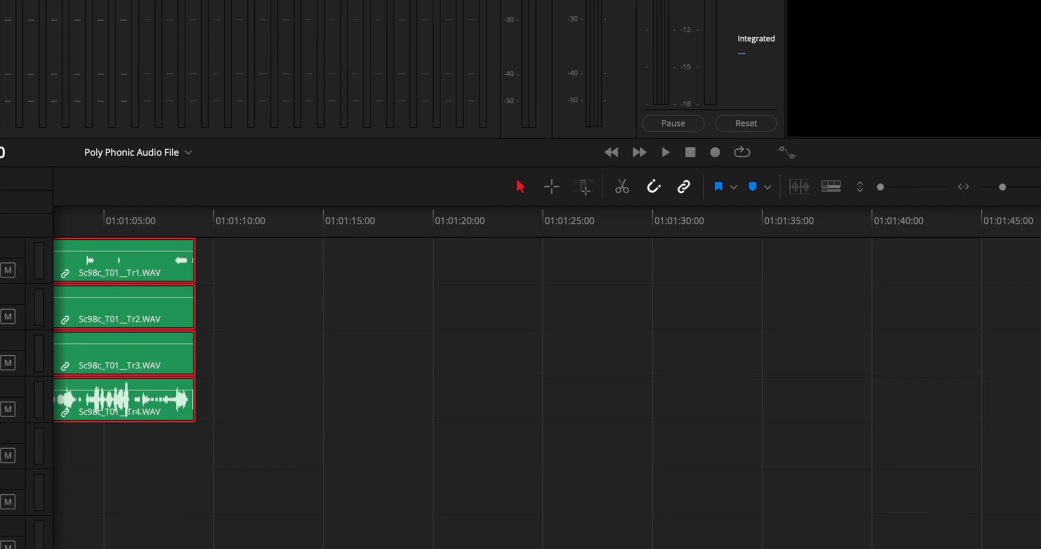
drag(511, 297, 432, 298)
scroll(642, 450, right, 5)
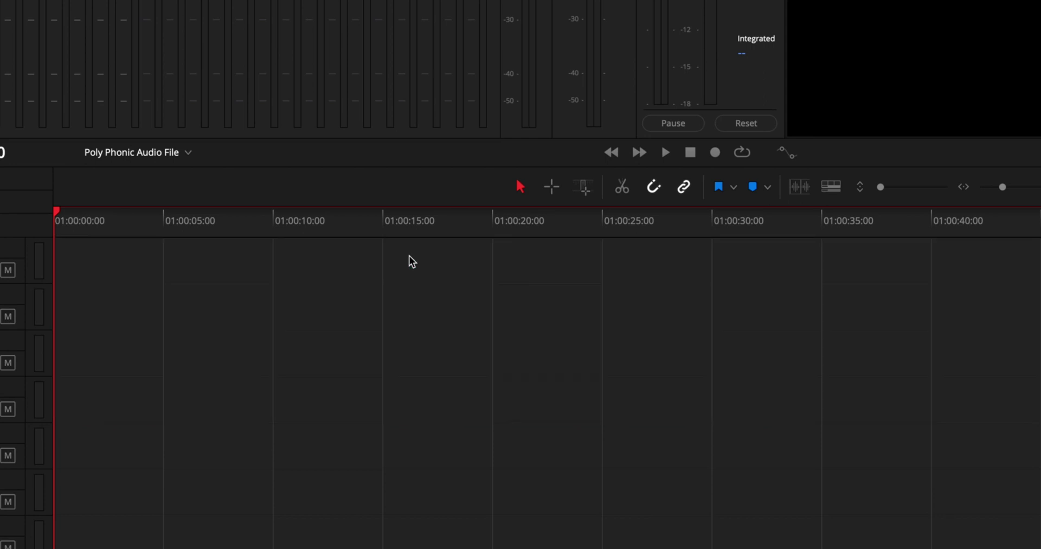
Link the four Sc98b_T01 clips together as one group and the four Sc98a_T03 clips as another.
key(shift+z)
drag(131, 499, 735, 253)
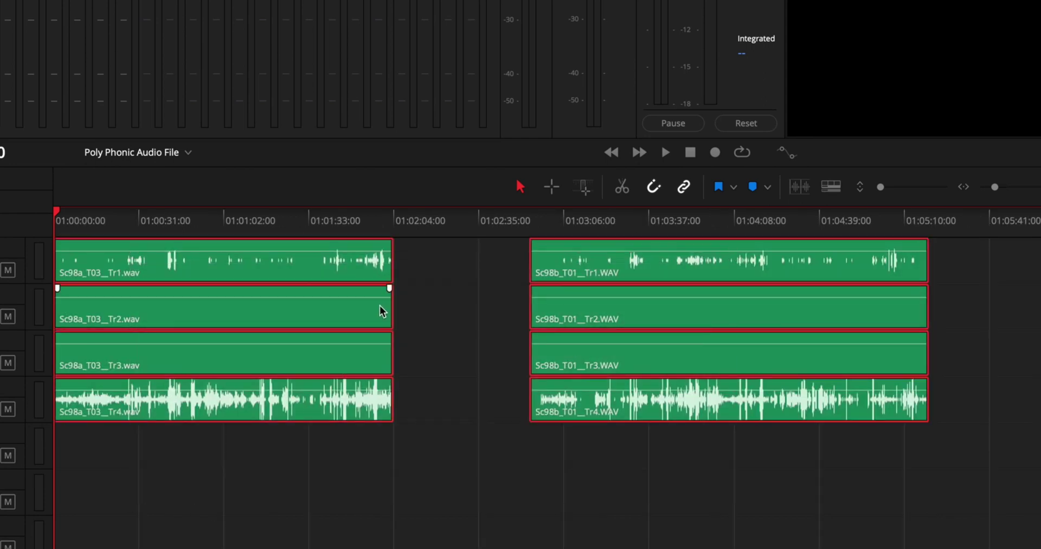
drag(471, 486, 630, 267)
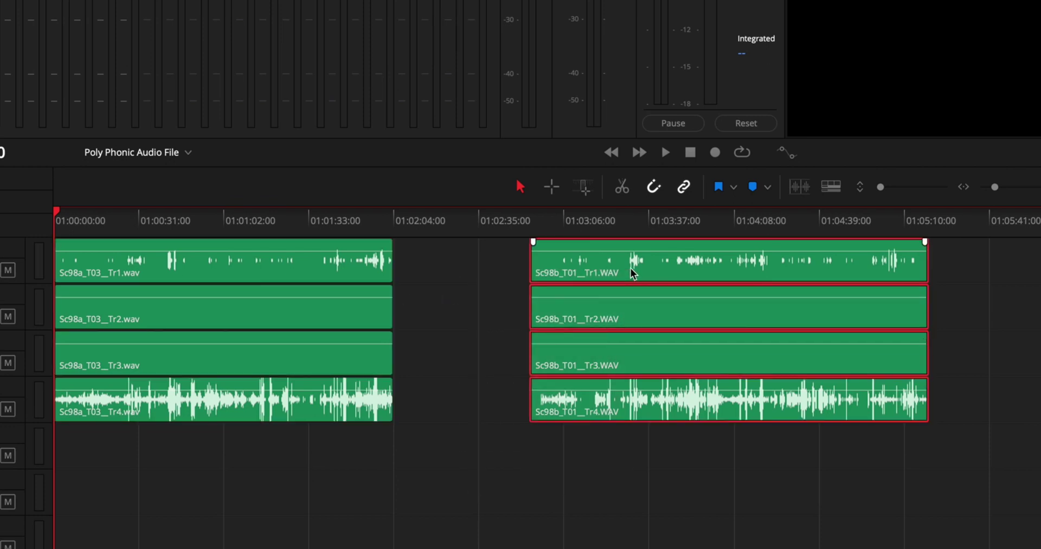
key(ctrl+alt+l)
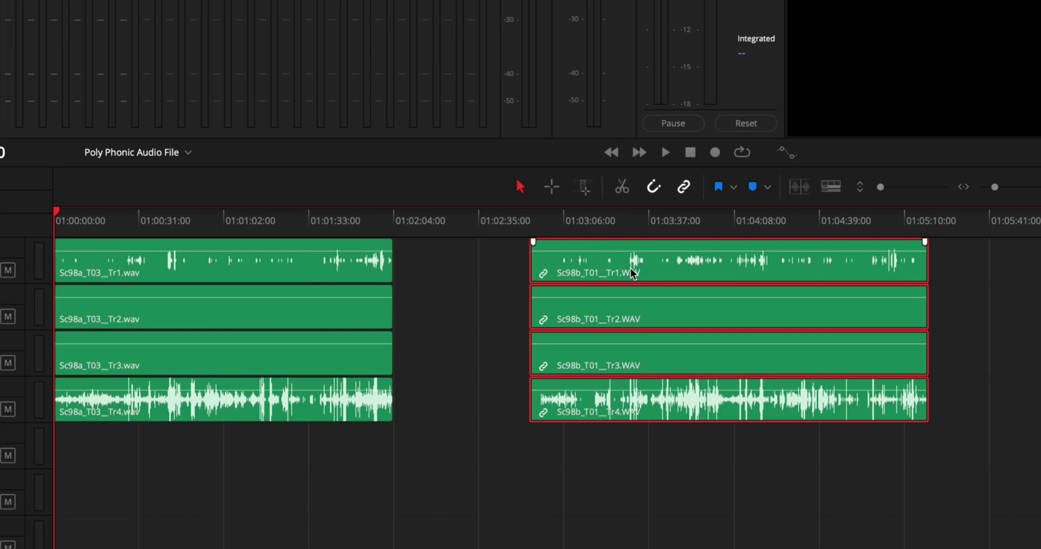
drag(413, 257, 270, 469)
key(ctrl+alt+l)
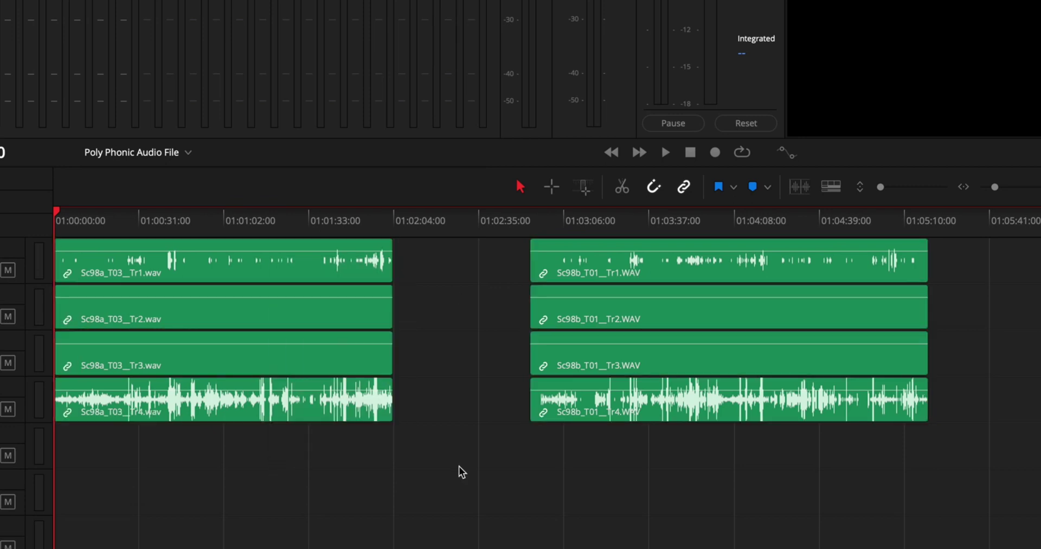
Bounce both linked clip groups to the Desktop as Multi-channel files with a bit depth of 24.
drag(175, 500, 821, 313)
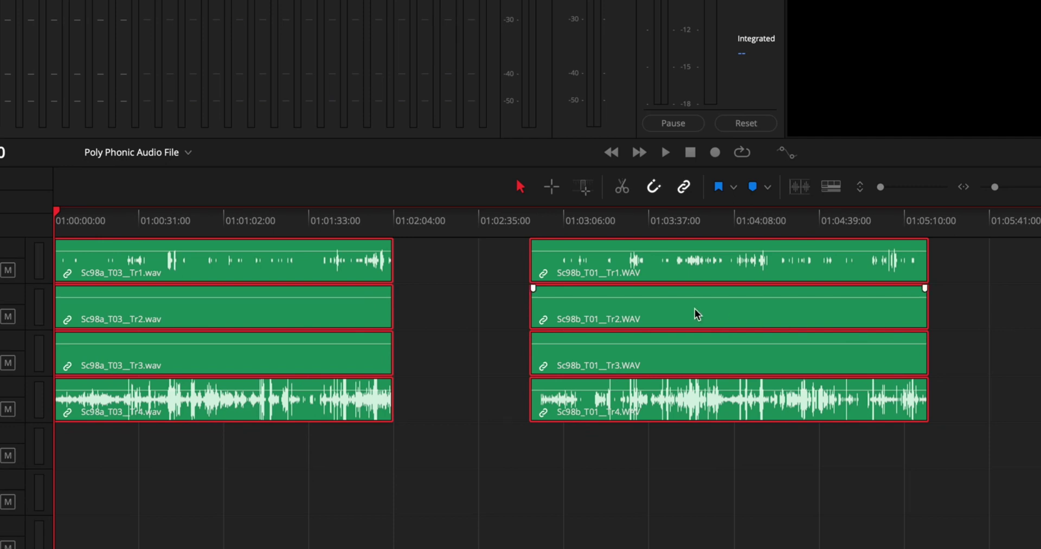
right_click(642, 312)
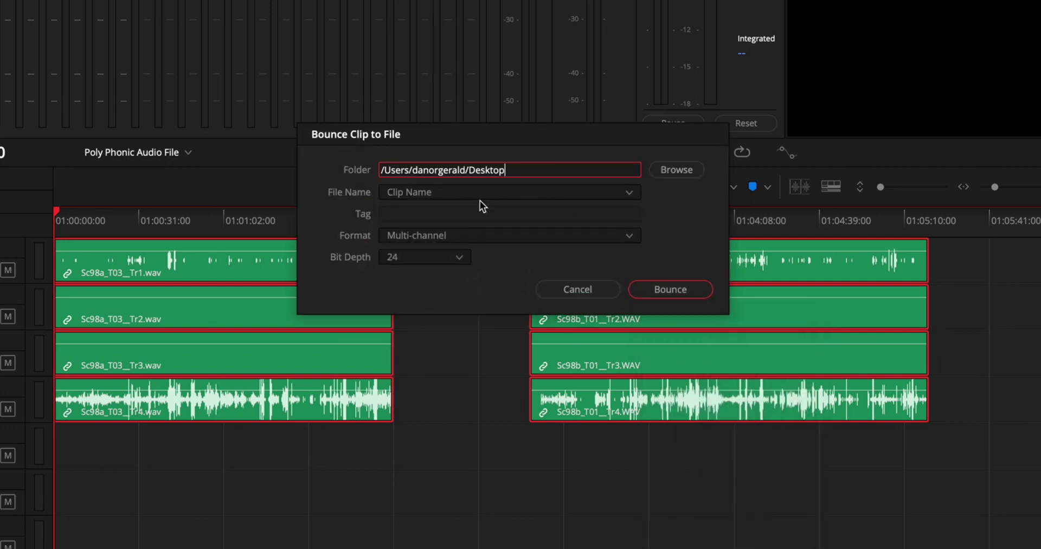
click(677, 292)
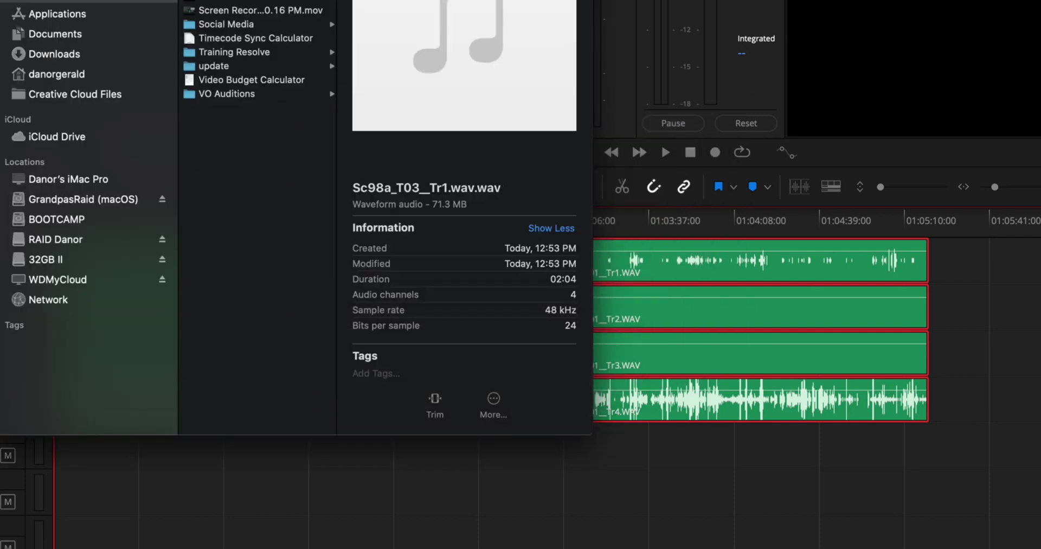
Select both bounced files in Finder and place them on the DaVinci Resolve timeline after the original Sc98b_T01 clips.
key(space)
key(space)
key(shift+Down)
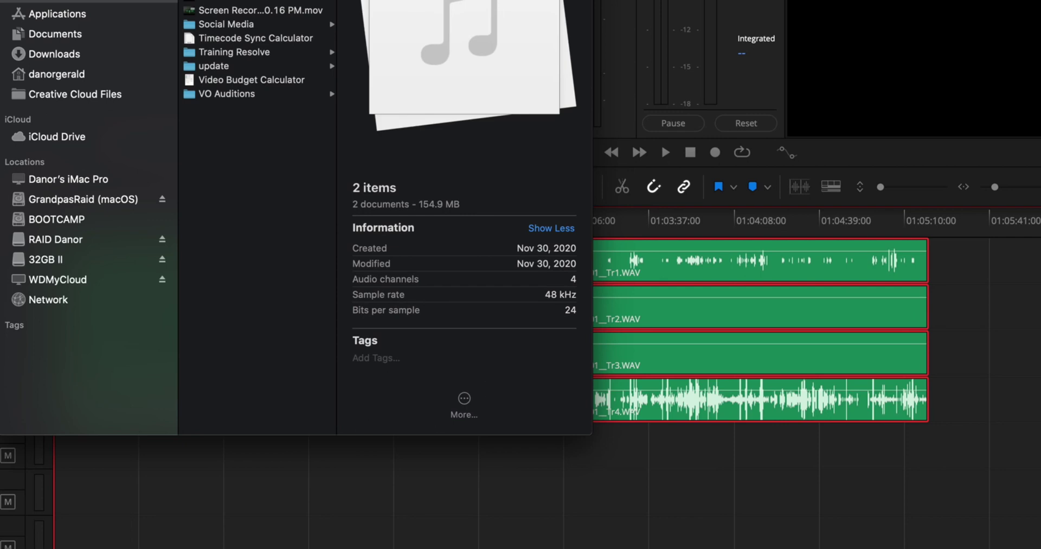
key(super+Tab)
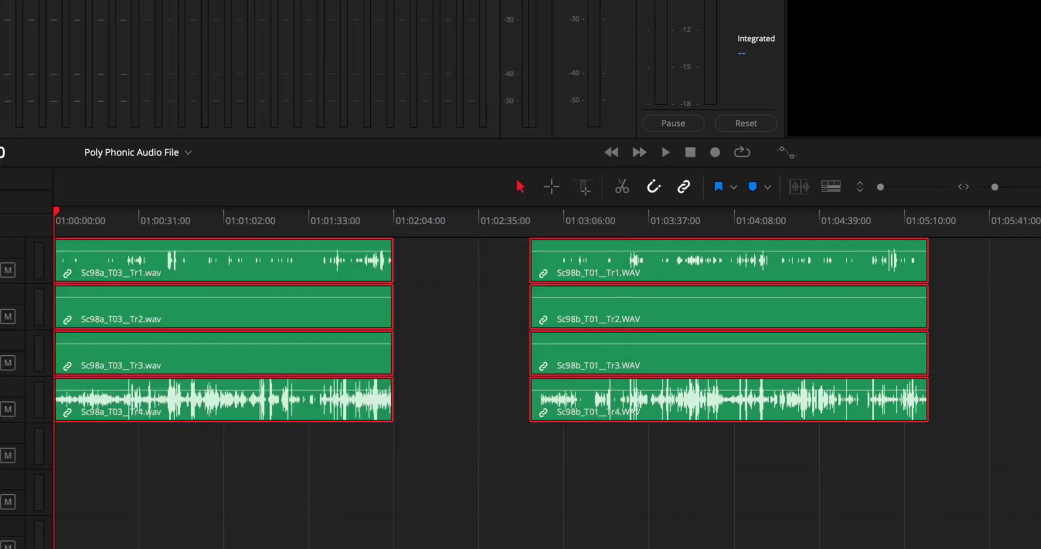
drag(821, 282, 1011, 281)
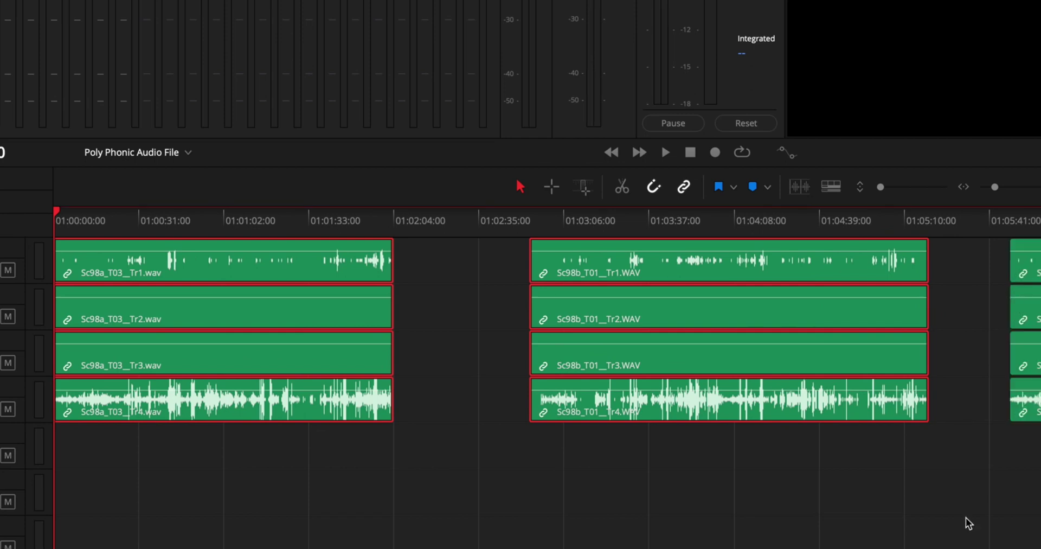
Move the bounced Sc98b_T01 clips to about 01:09:45 on the timeline, separating them from the bounced Sc98a_T03 clips.
scroll(966, 518, right, 10)
scroll(966, 518, left, 10)
key(super+minus)
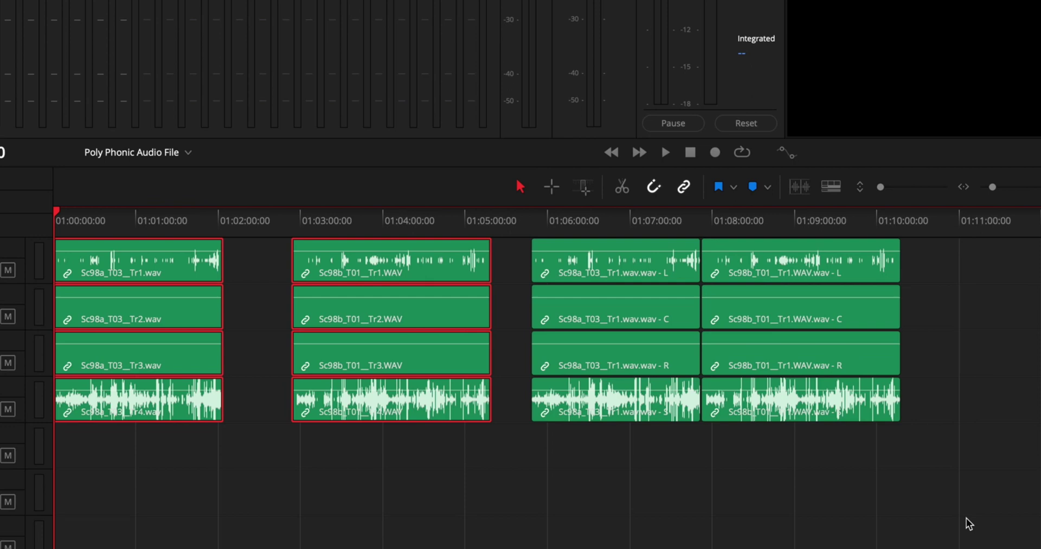
drag(746, 478, 847, 281)
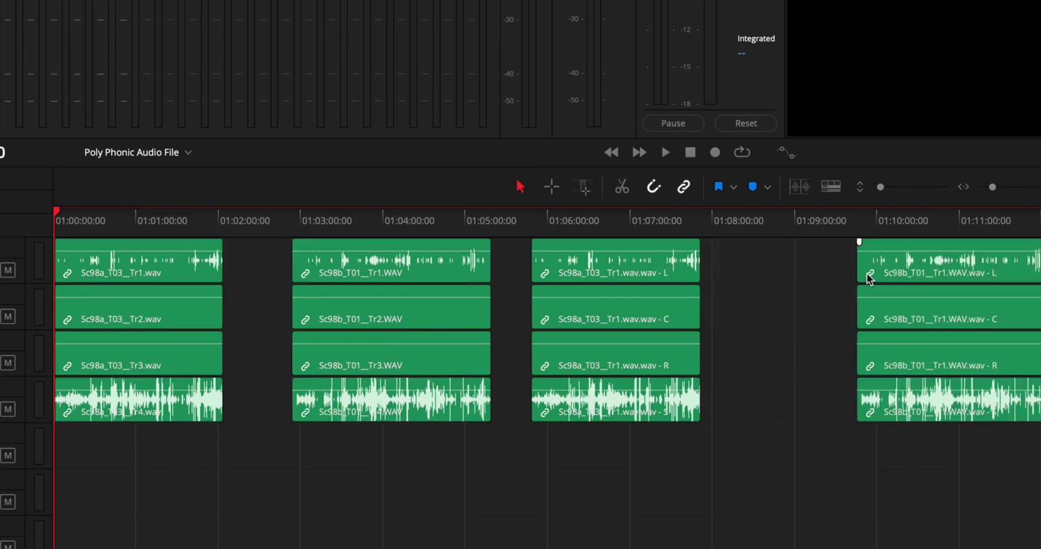